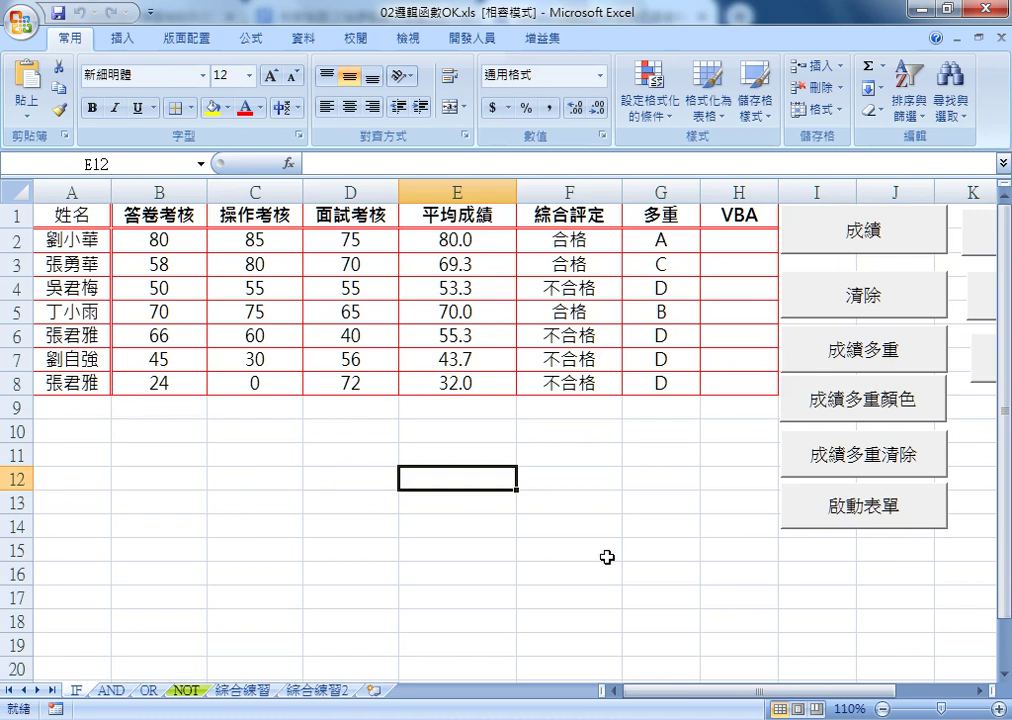
# Highlight the grade table and the empty row 9 cells A9 to G9 for new entries
pyautogui.click(70, 218)
pyautogui.moveTo(70, 216)
pyautogui.mouseDown()
pyautogui.moveTo(708, 382)
pyautogui.moveTo(660, 383)
pyautogui.mouseUp()
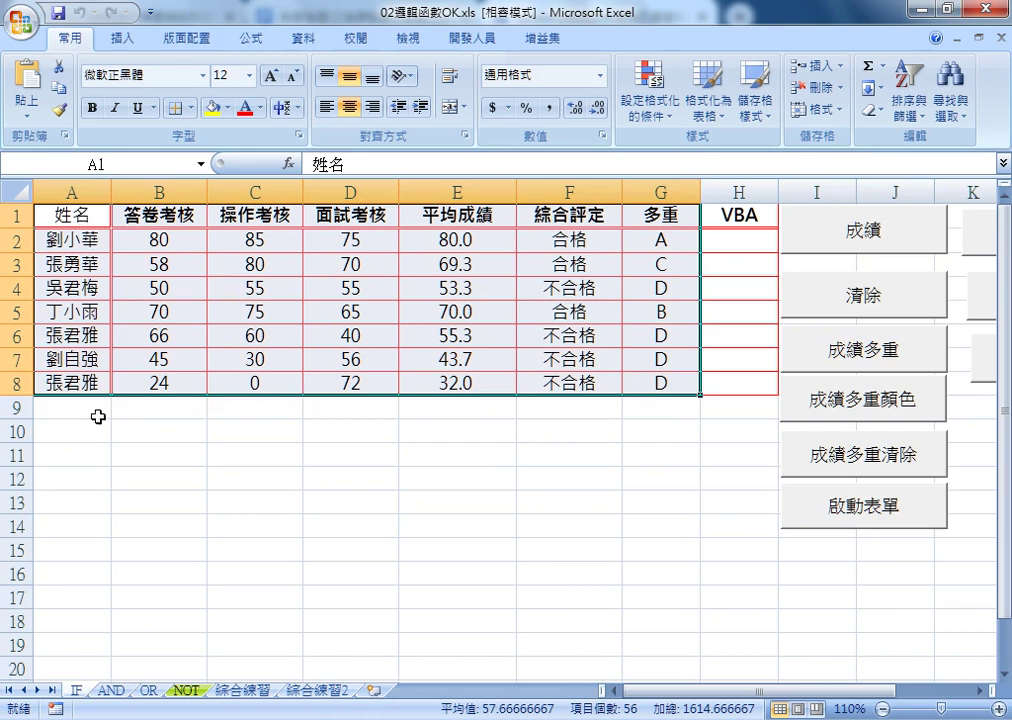
pyautogui.moveTo(70, 408); pyautogui.dragTo(667, 416)
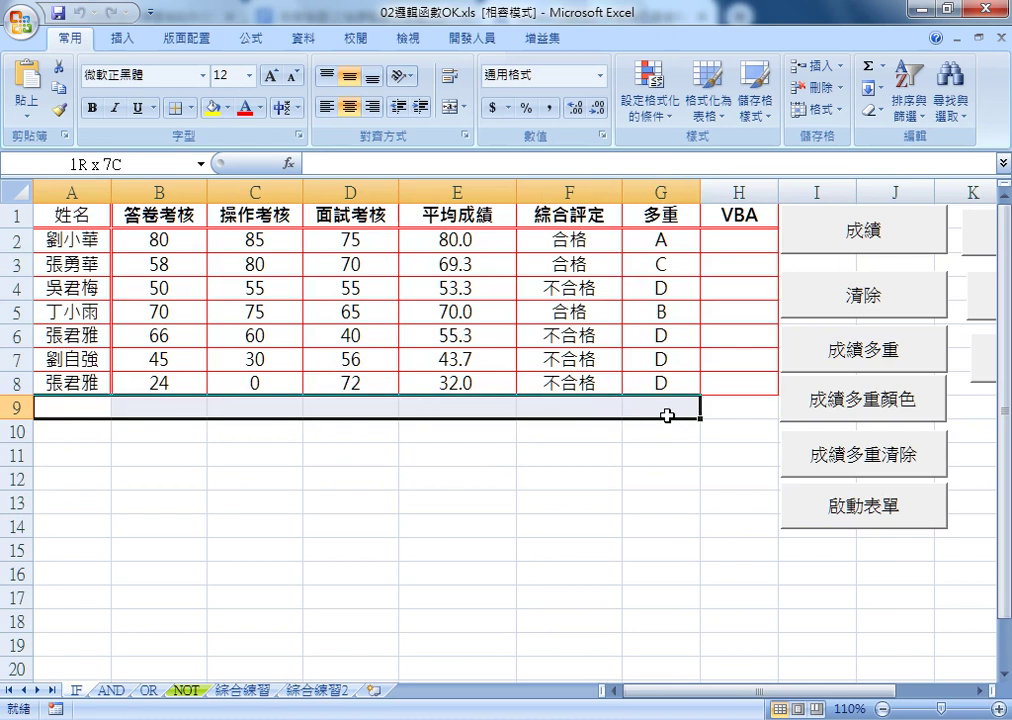
pyautogui.moveTo(667, 416); pyautogui.dragTo(646, 411)
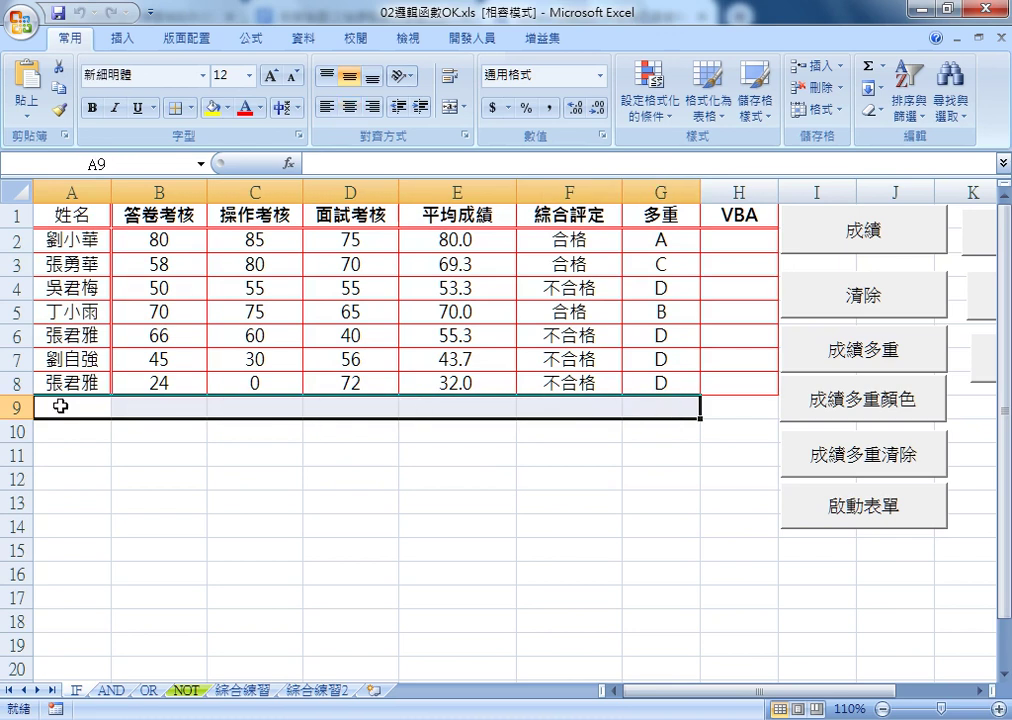
pyautogui.click(84, 409)
pyautogui.click(136, 409)
pyautogui.click(256, 405)
pyautogui.click(361, 406)
pyautogui.click(470, 409)
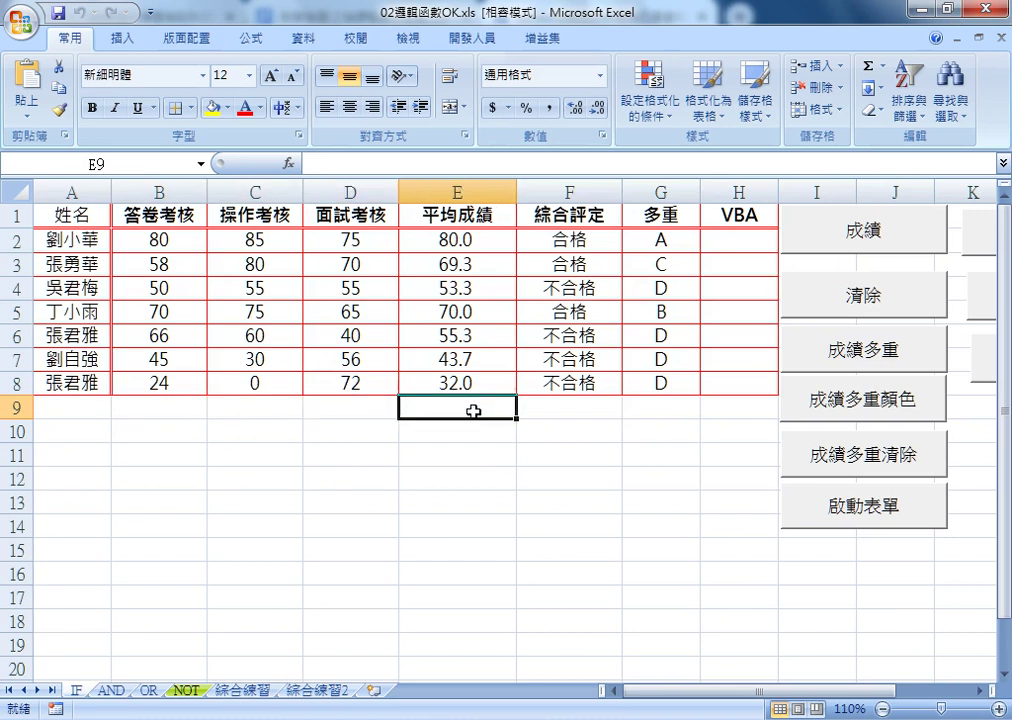
pyautogui.click(549, 405)
pyautogui.click(655, 409)
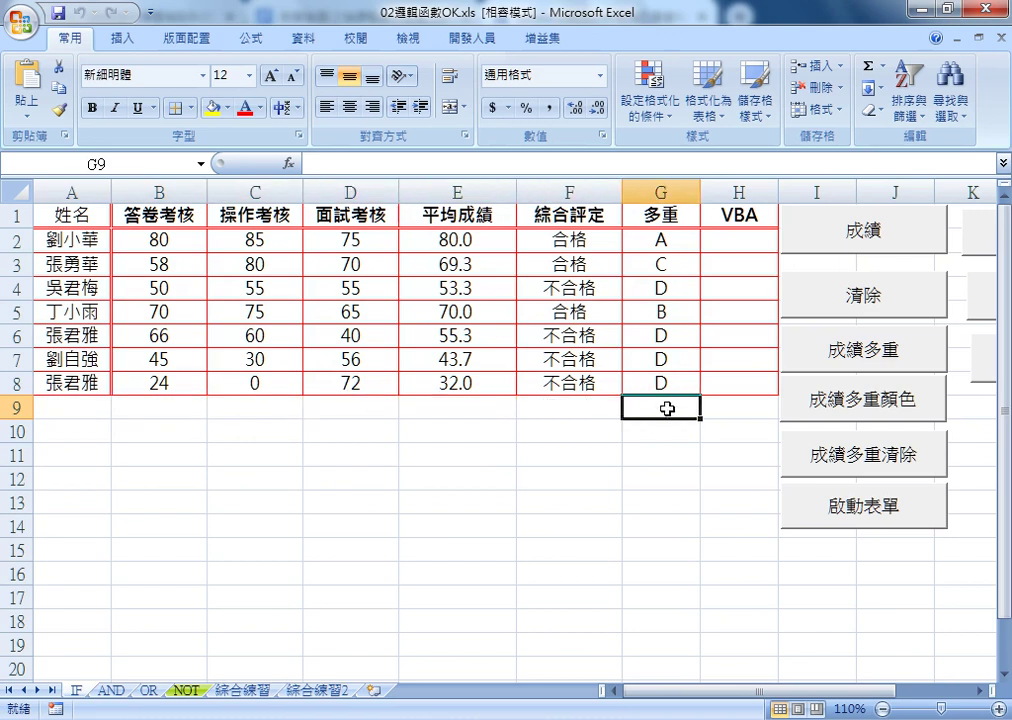
pyautogui.click(84, 409)
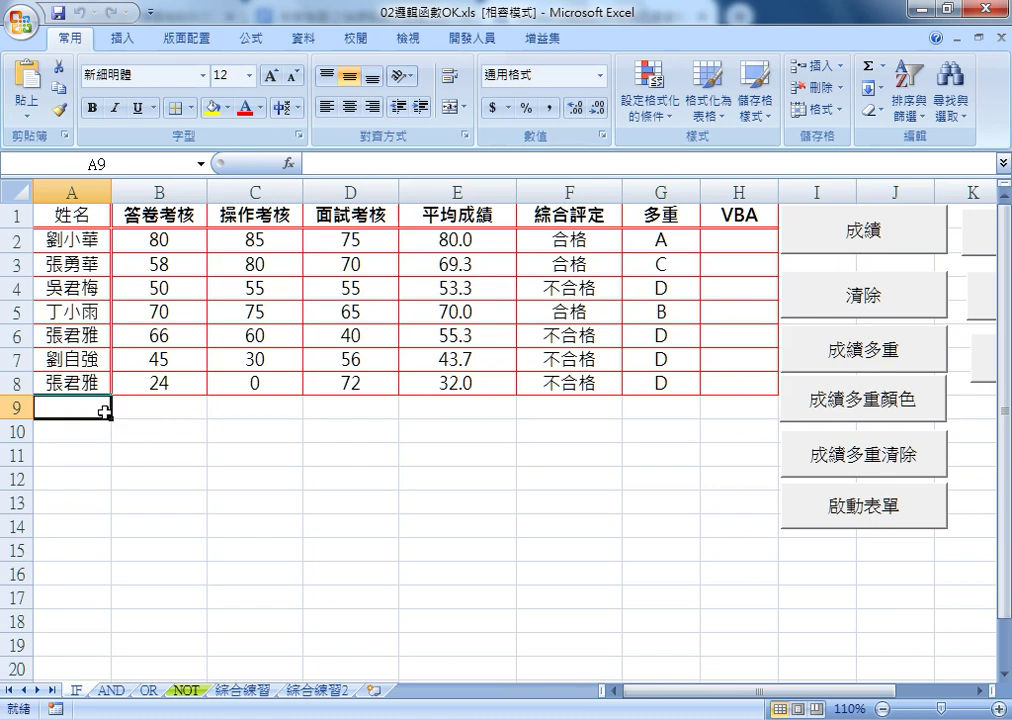
# Launch the 成績系統 entry form and position it below the grade table
pyautogui.click(833, 520)
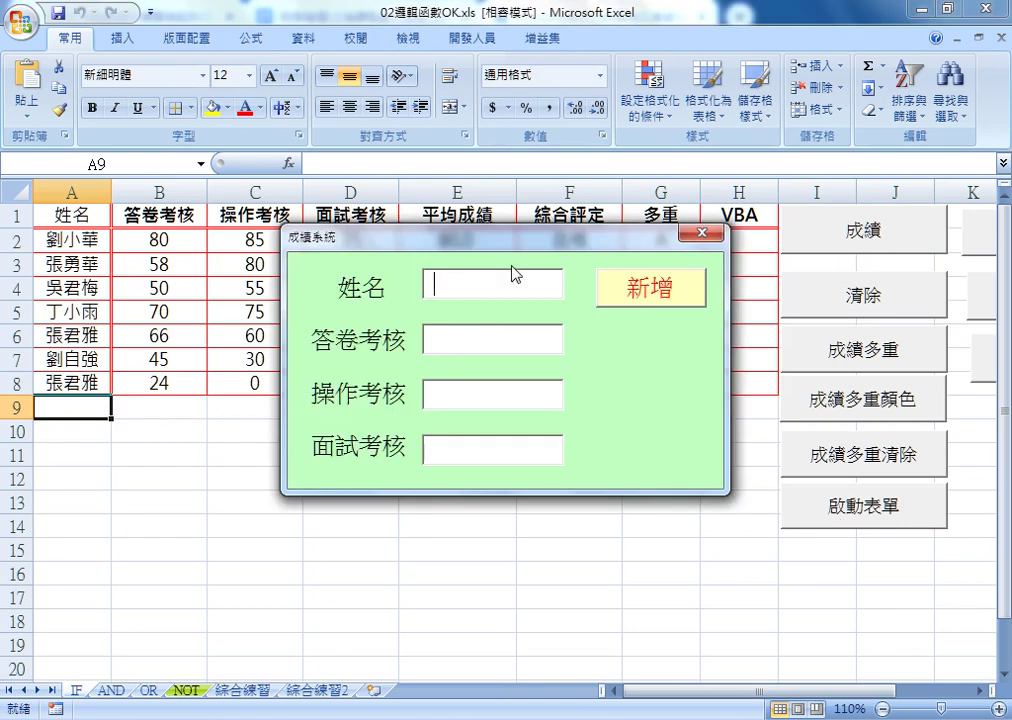
pyautogui.moveTo(500, 247); pyautogui.dragTo(607, 451)
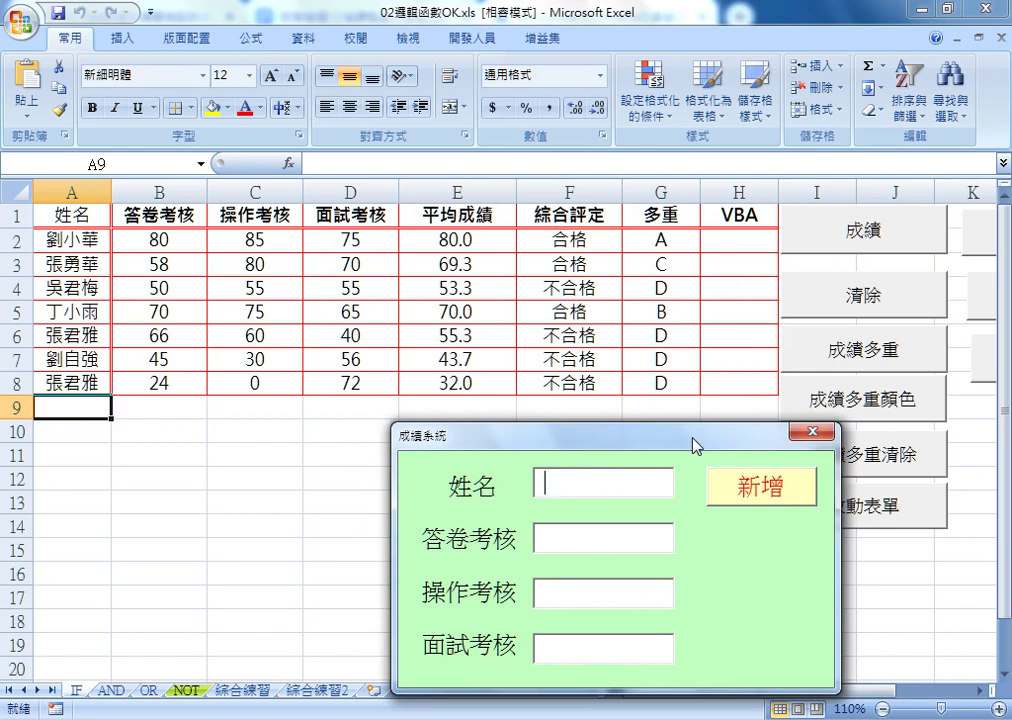
pyautogui.moveTo(693, 445); pyautogui.dragTo(669, 413)
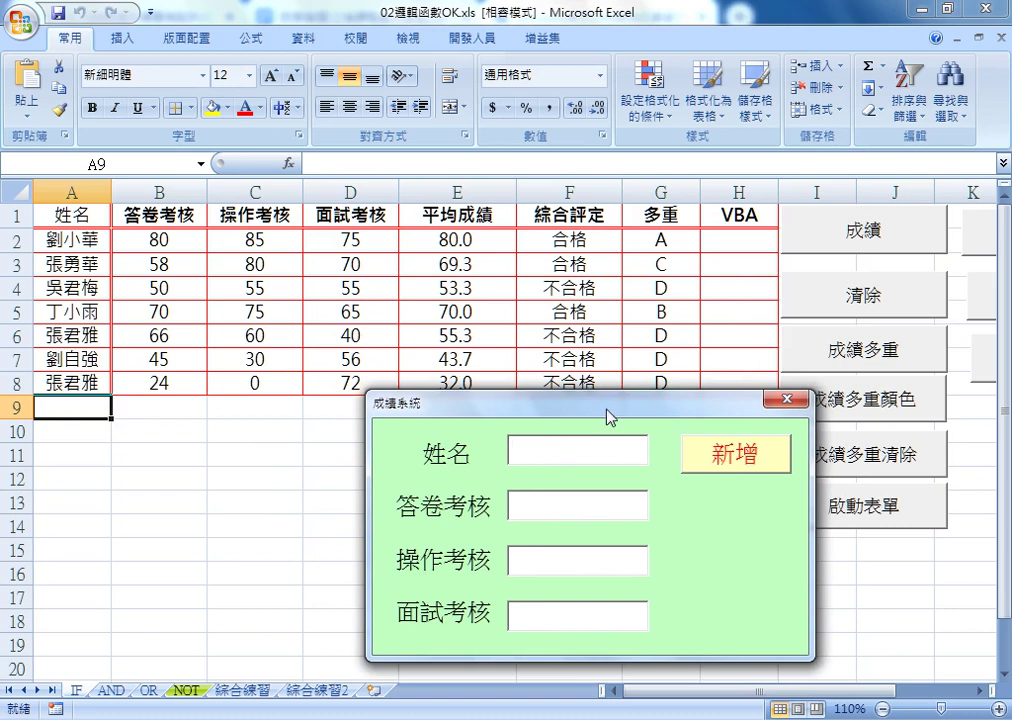
pyautogui.moveTo(604, 413); pyautogui.dragTo(597, 440)
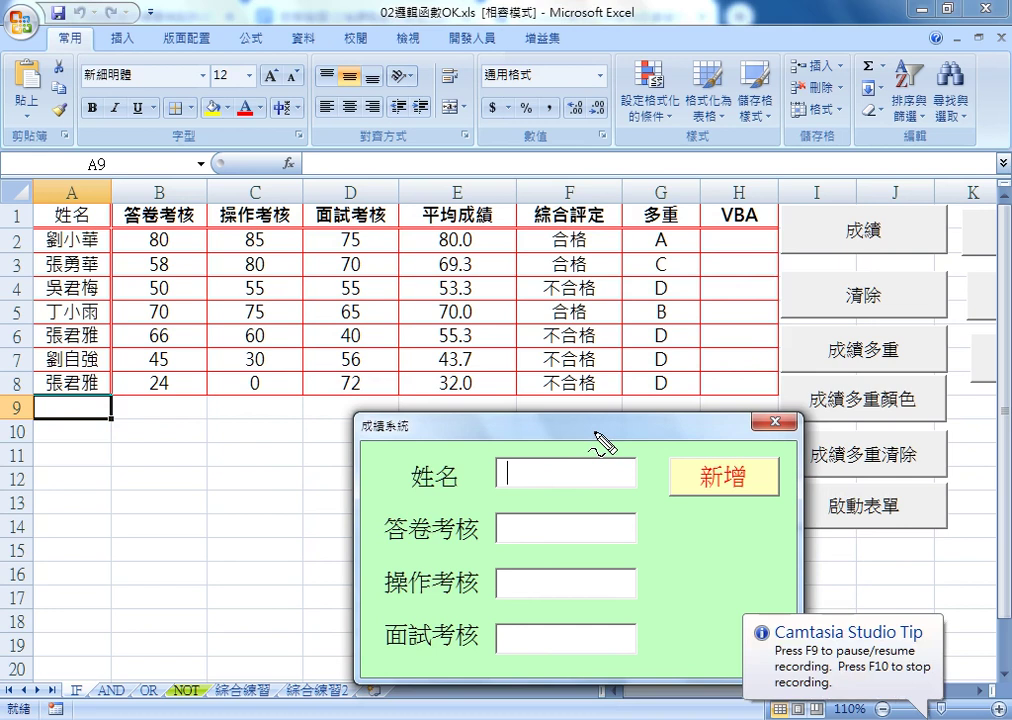
pyautogui.moveTo(540, 462)
pyautogui.mouseDown()
pyautogui.moveTo(540, 488)
pyautogui.moveTo(510, 482)
pyautogui.mouseUp()
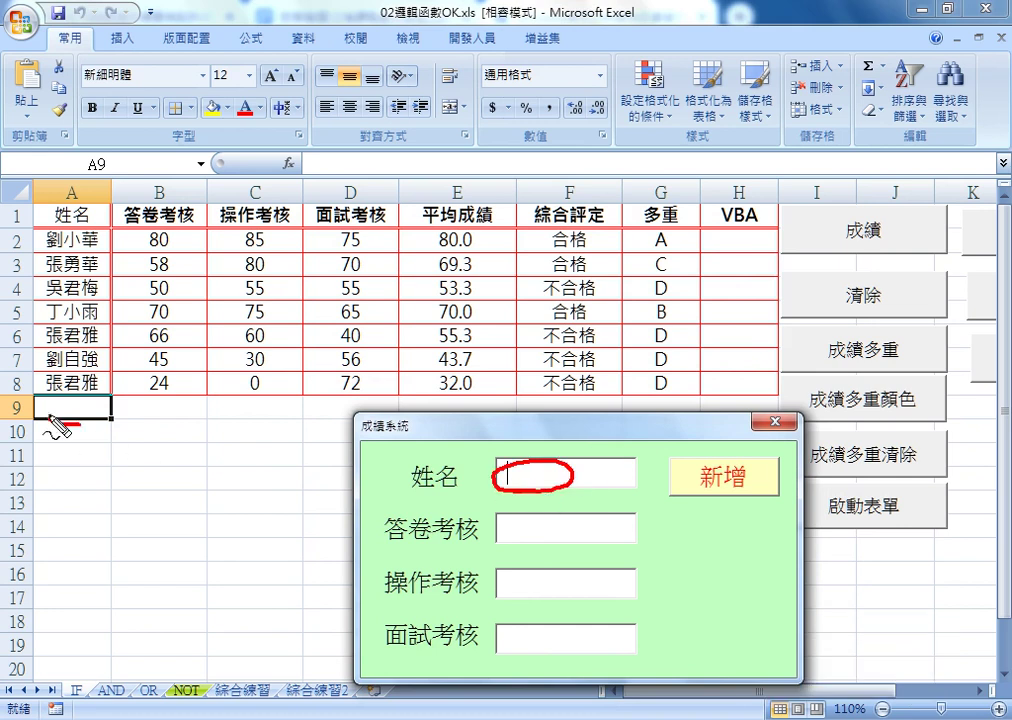
pyautogui.moveTo(100, 400)
pyautogui.mouseDown()
pyautogui.moveTo(106, 428)
pyautogui.moveTo(118, 432)
pyautogui.mouseUp()
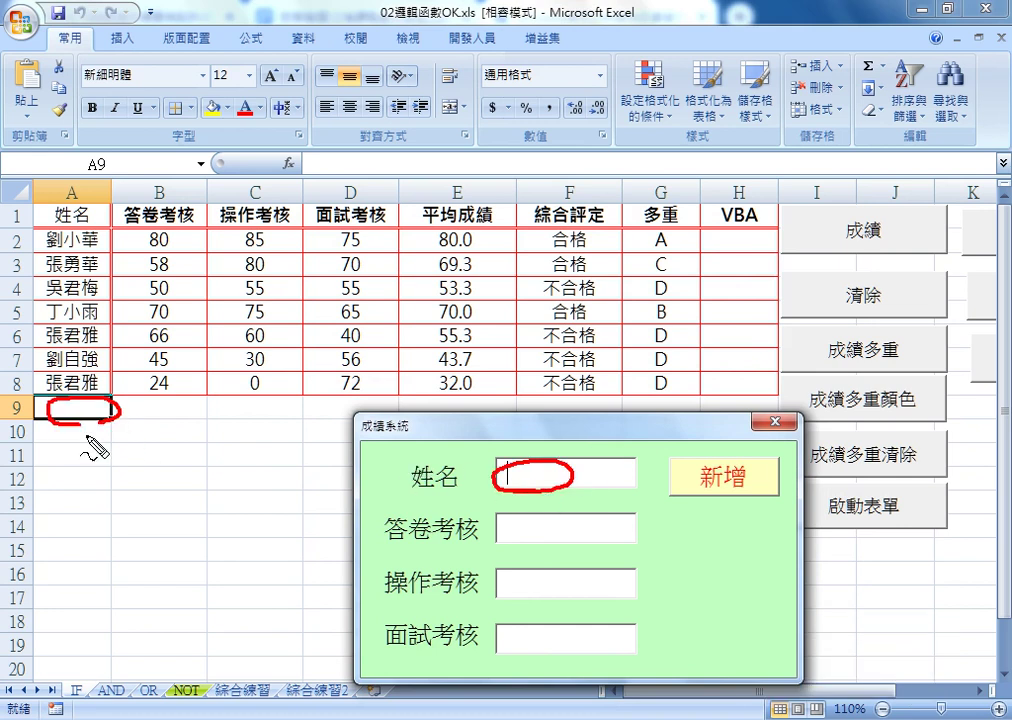
pyautogui.moveTo(502, 533); pyautogui.dragTo(495, 524)
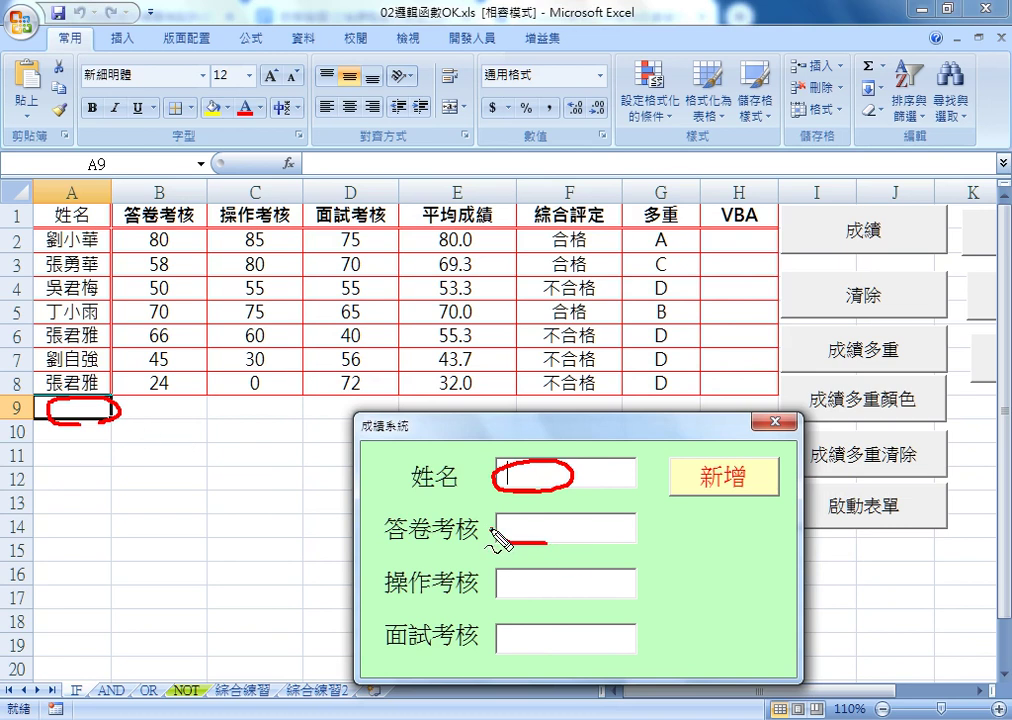
pyautogui.moveTo(505, 582)
pyautogui.mouseDown()
pyautogui.moveTo(512, 590)
pyautogui.moveTo(502, 578)
pyautogui.mouseUp()
pyautogui.moveTo(545, 634); pyautogui.dragTo(500, 628)
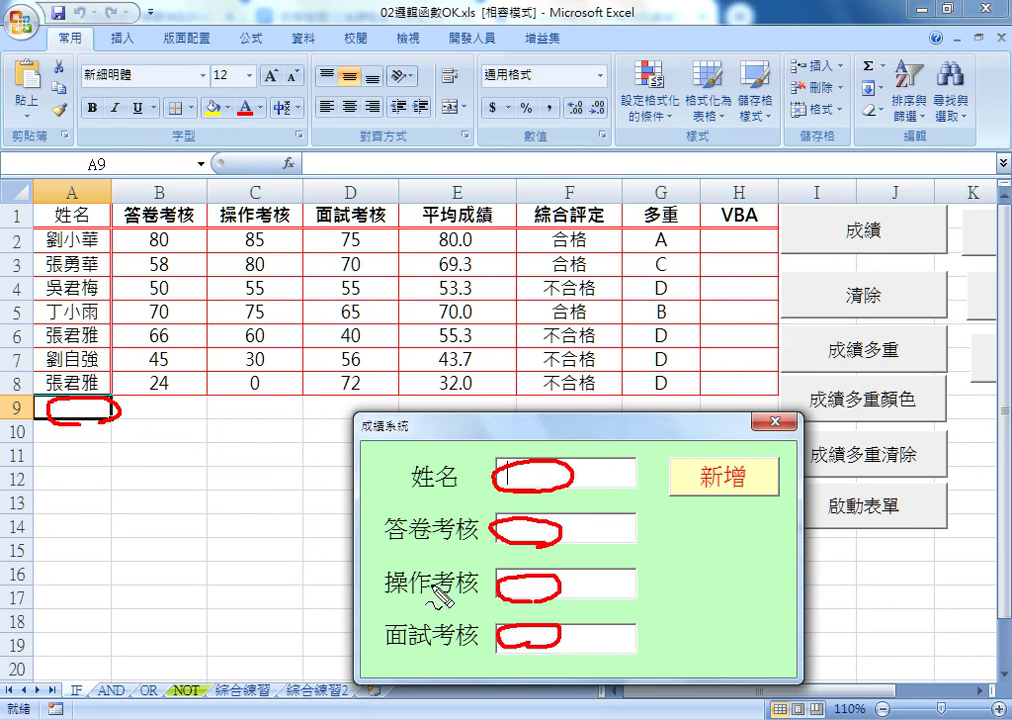
pyautogui.moveTo(178, 410); pyautogui.dragTo(175, 425)
pyautogui.moveTo(275, 406); pyautogui.dragTo(262, 413)
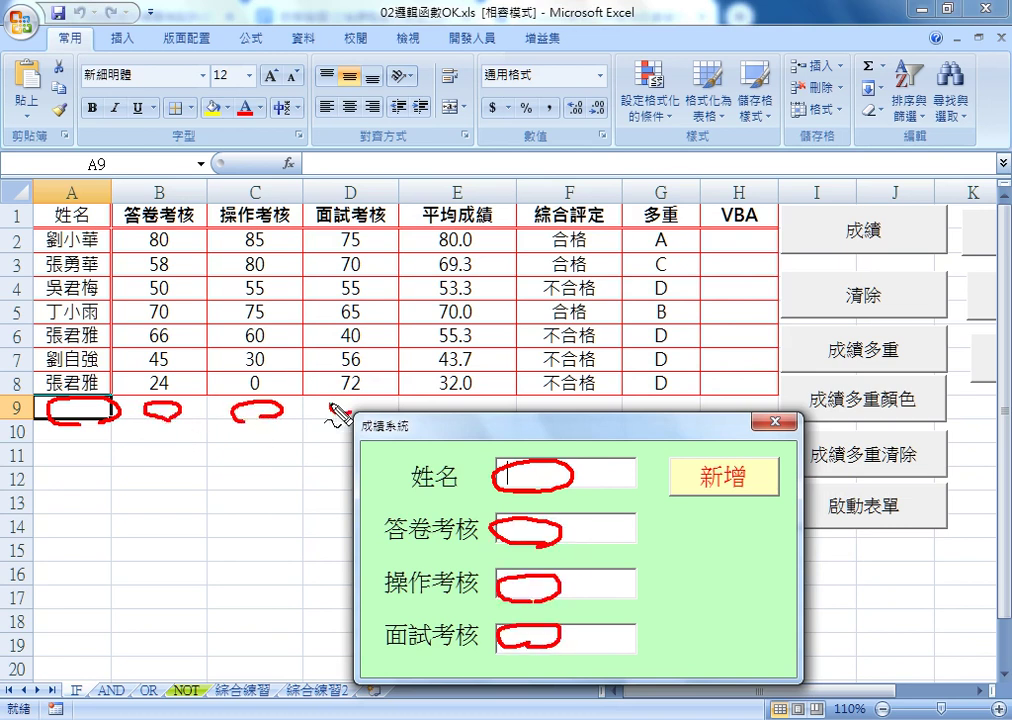
pyautogui.moveTo(368, 402); pyautogui.dragTo(372, 410)
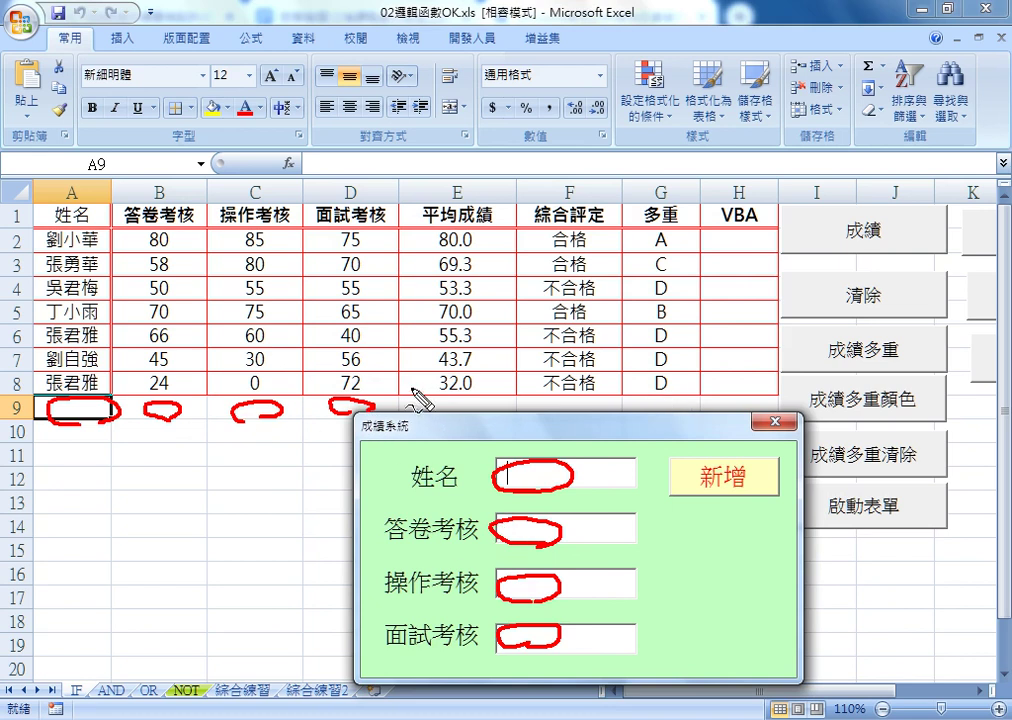
pyautogui.moveTo(413, 408)
pyautogui.mouseDown()
pyautogui.moveTo(645, 393)
pyautogui.moveTo(413, 419)
pyautogui.mouseUp()
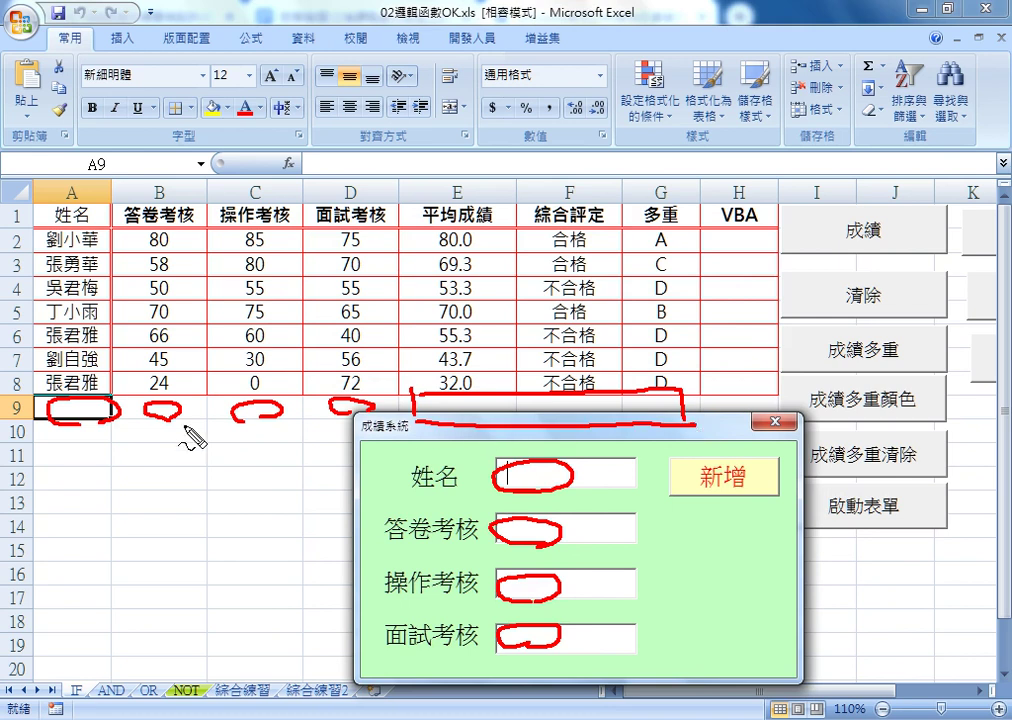
pyautogui.moveTo(118, 418); pyautogui.dragTo(352, 422)
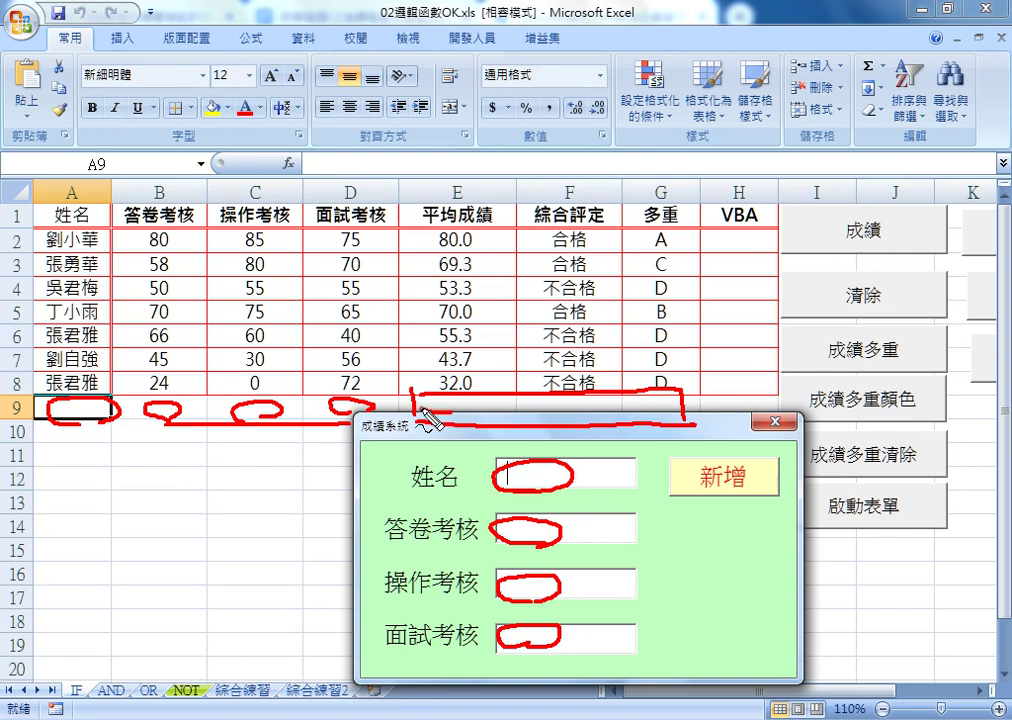
pyautogui.moveTo(468, 413); pyautogui.dragTo(458, 427)
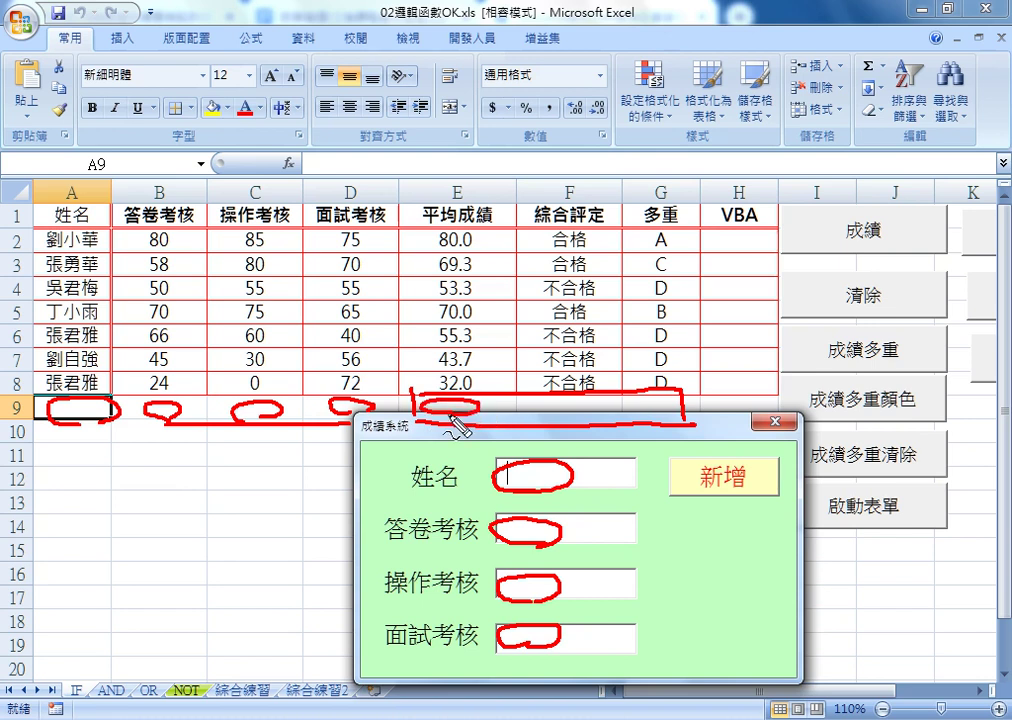
pyautogui.moveTo(432, 378); pyautogui.dragTo(463, 405)
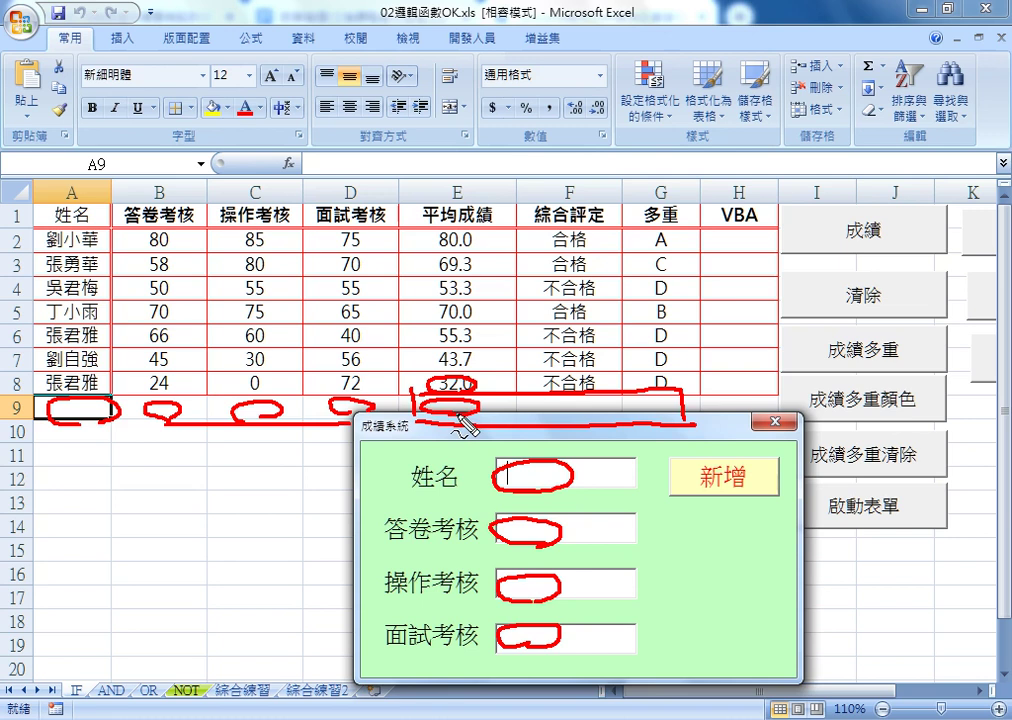
pyautogui.moveTo(560, 414); pyautogui.dragTo(575, 420)
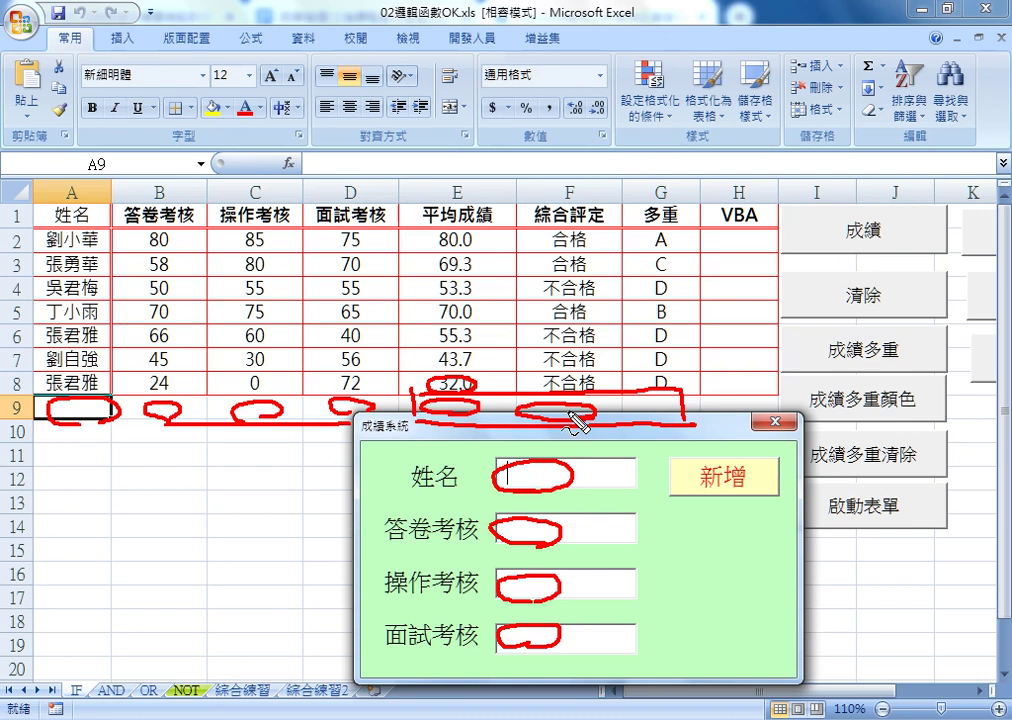
pyautogui.moveTo(296, 158); pyautogui.dragTo(298, 172)
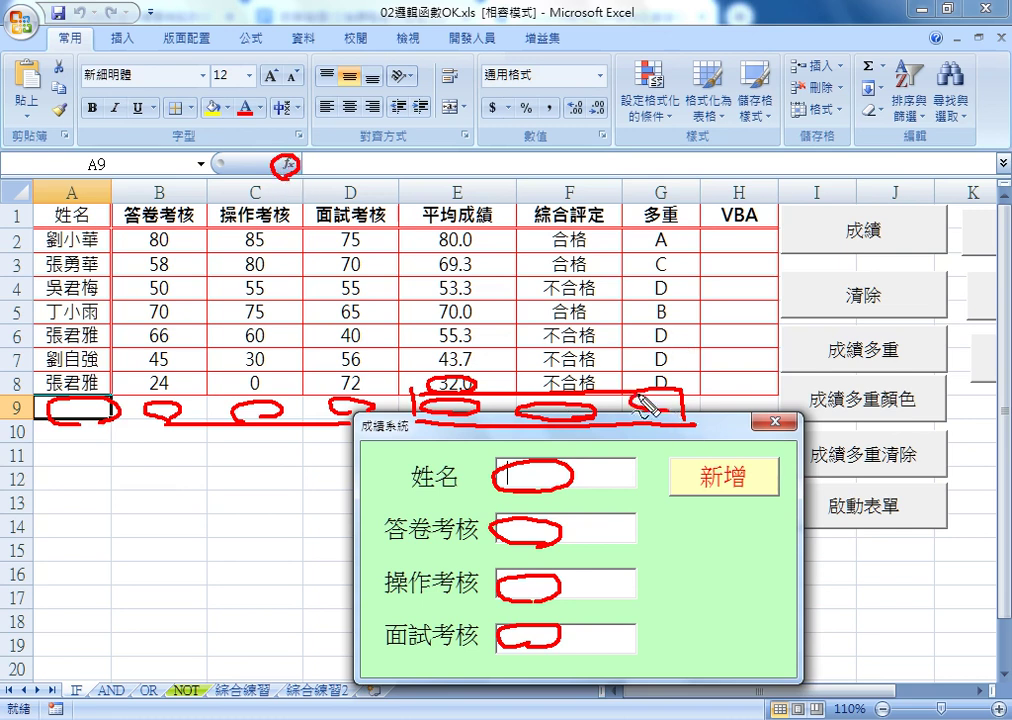
pyautogui.moveTo(648, 404); pyautogui.dragTo(665, 420)
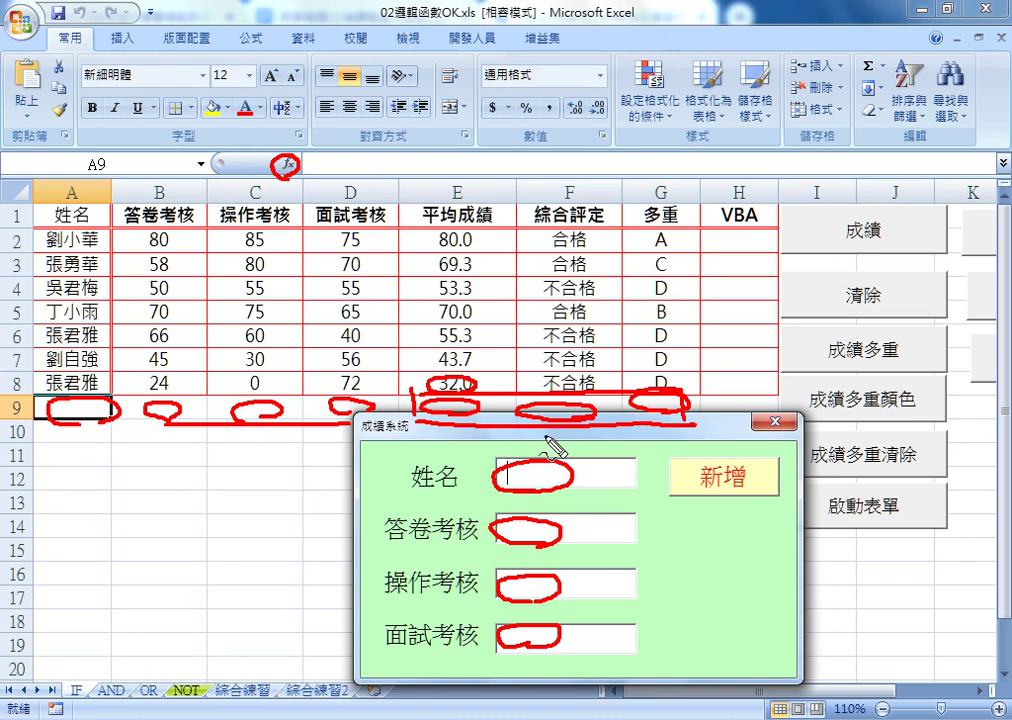
# Enter AAA with scores 50, 62 and 85 in the form and submit it as row 9
pyautogui.press('Escape')
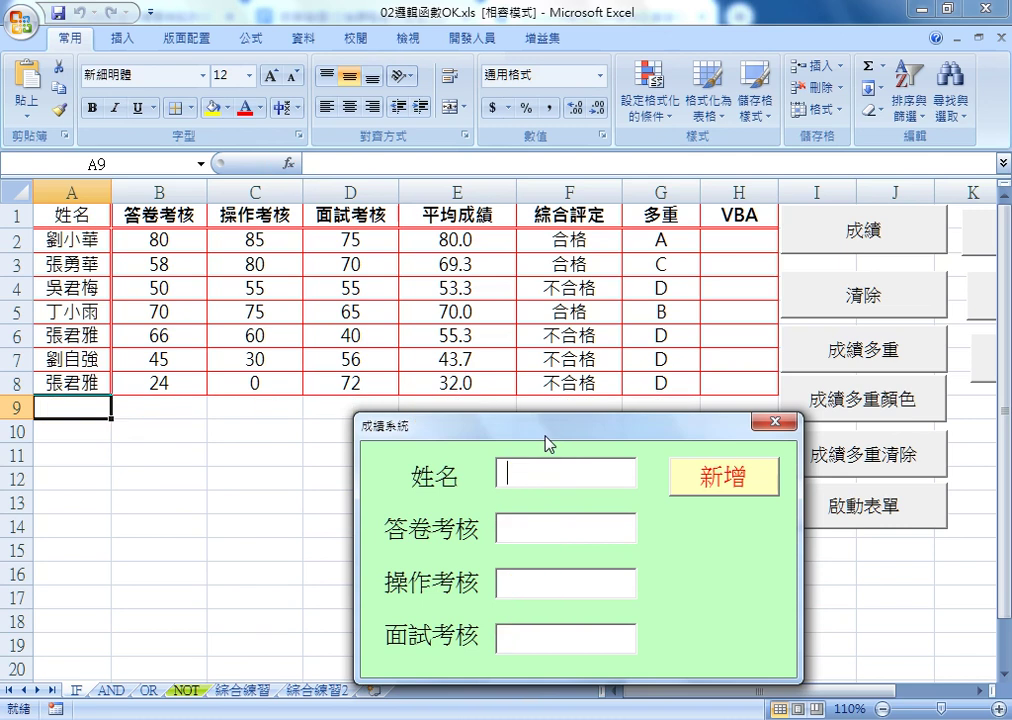
pyautogui.write('AAA')
pyautogui.click(507, 528)
pyautogui.write('50')
pyautogui.click(507, 583)
pyautogui.write('62')
pyautogui.click(507, 638)
pyautogui.write('85')
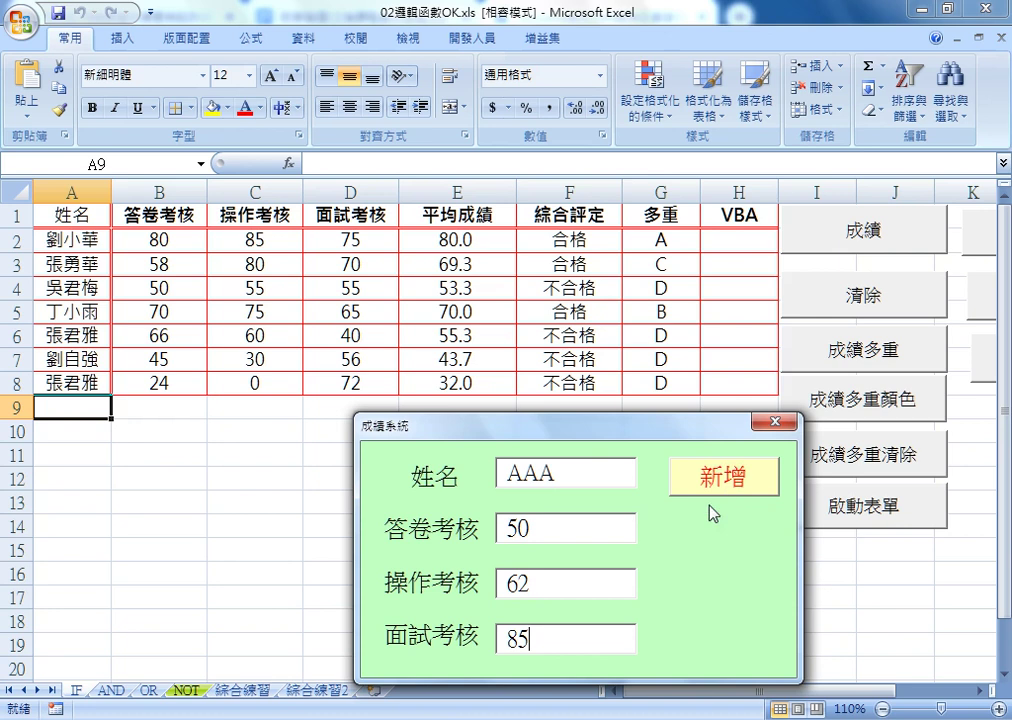
pyautogui.moveTo(548, 437); pyautogui.dragTo(535, 444)
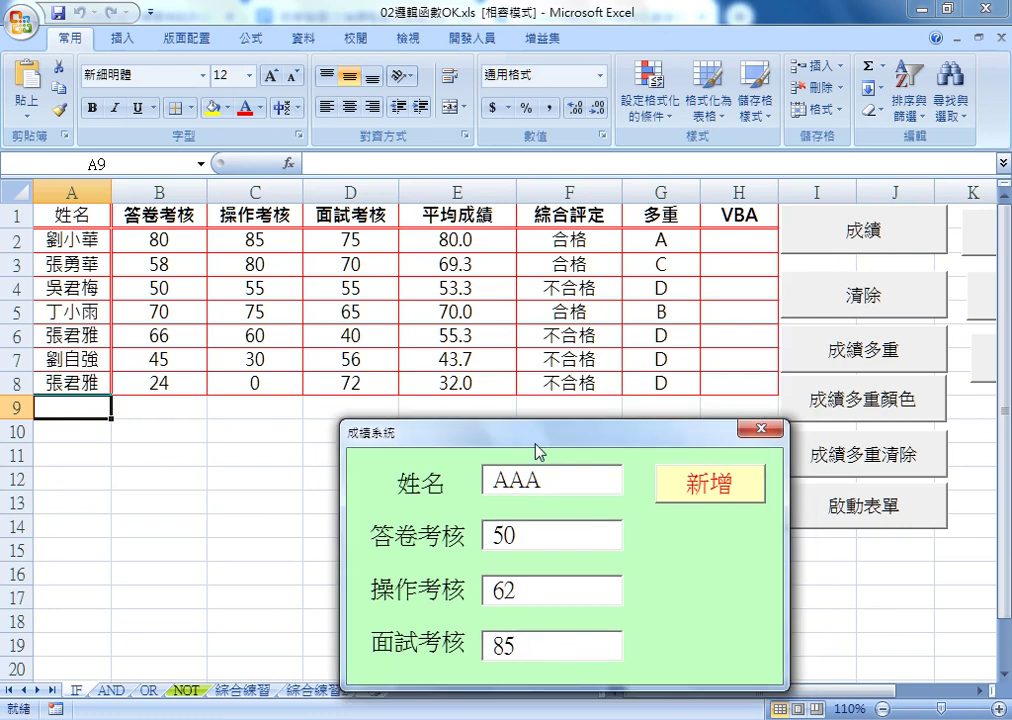
pyautogui.press('Return')
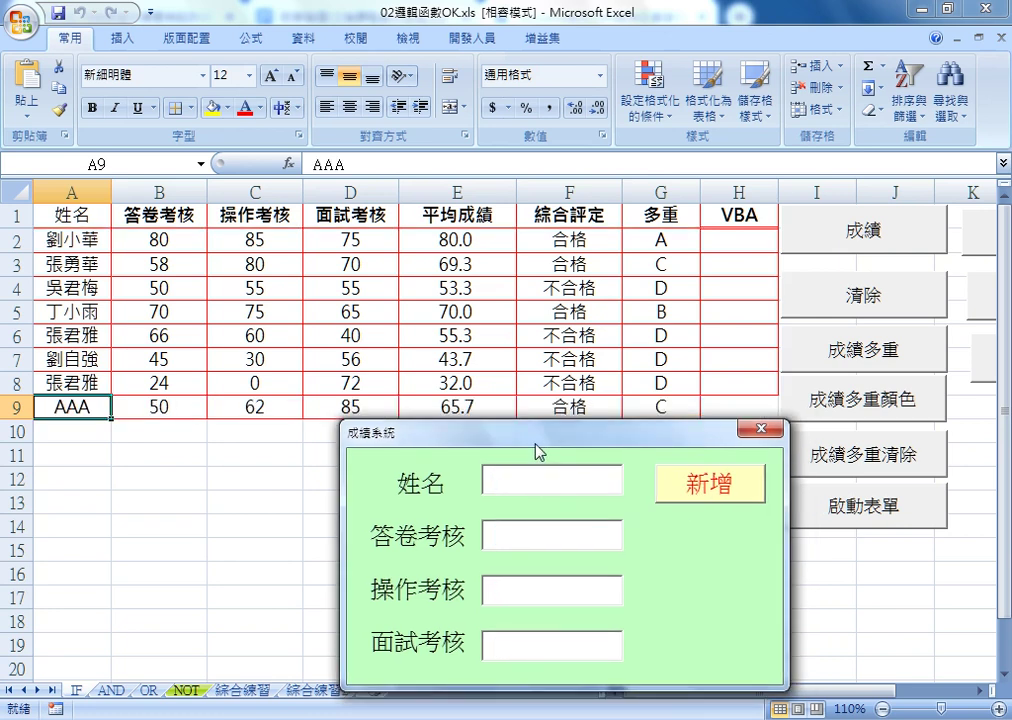
# Enter BBB with scores 85, 52 and 96 in the form and submit it as row 10
pyautogui.moveTo(537, 451); pyautogui.dragTo(535, 460)
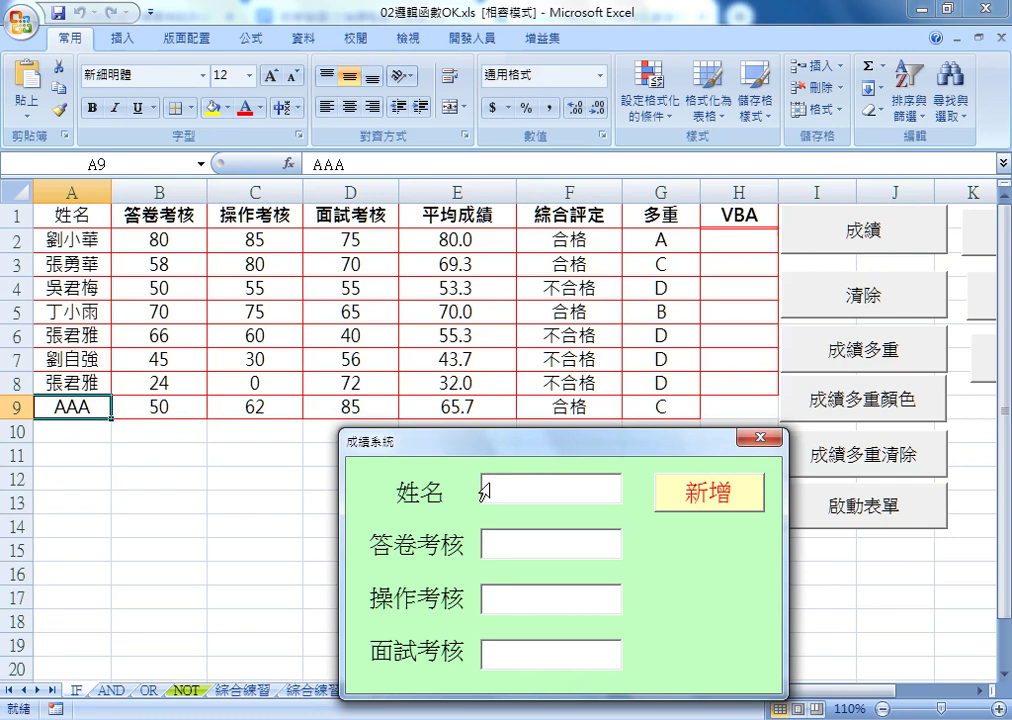
pyautogui.write('BBB')
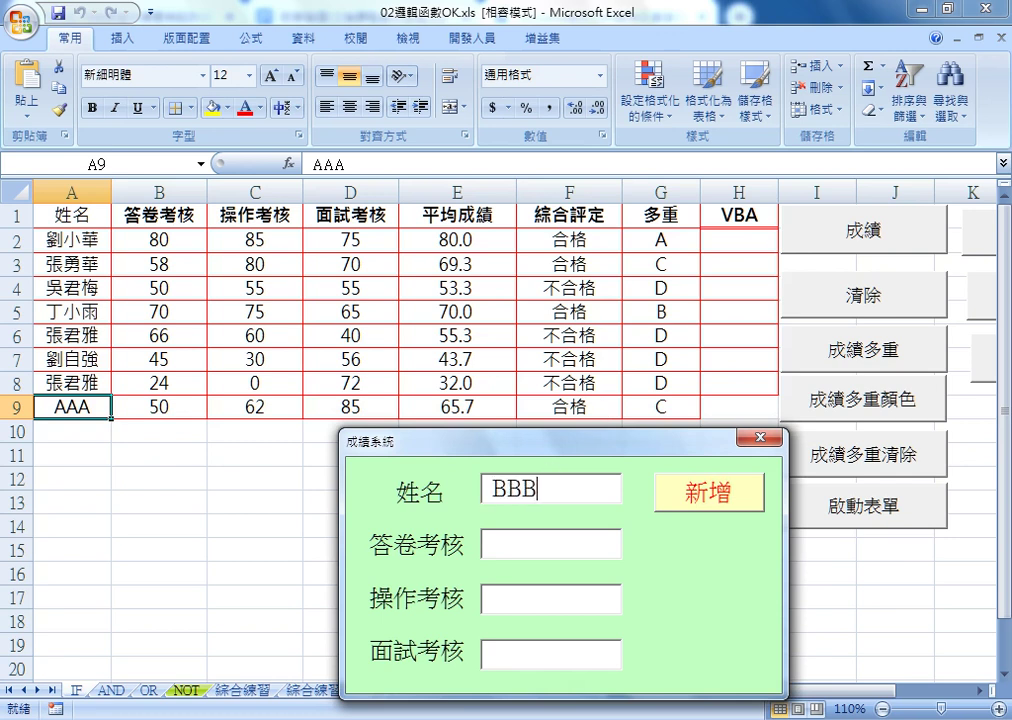
pyautogui.press('Tab')
pyautogui.write('85')
pyautogui.press('Tab')
pyautogui.write('526')
pyautogui.press('BackSpace')
pyautogui.press('Tab')
pyautogui.write('96')
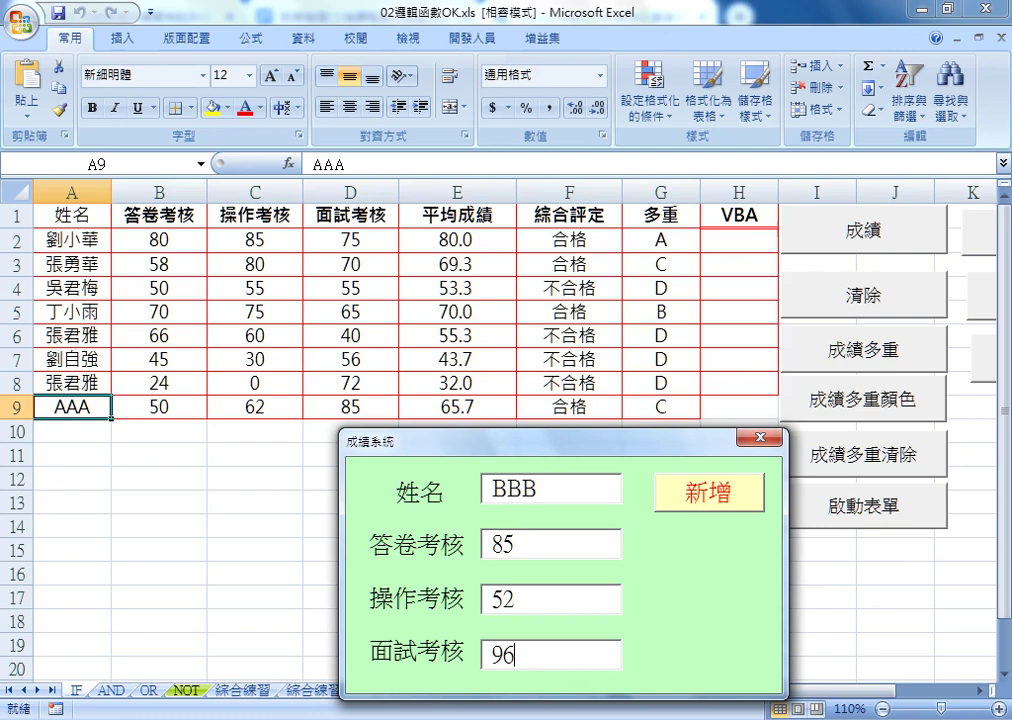
pyautogui.press('Return')
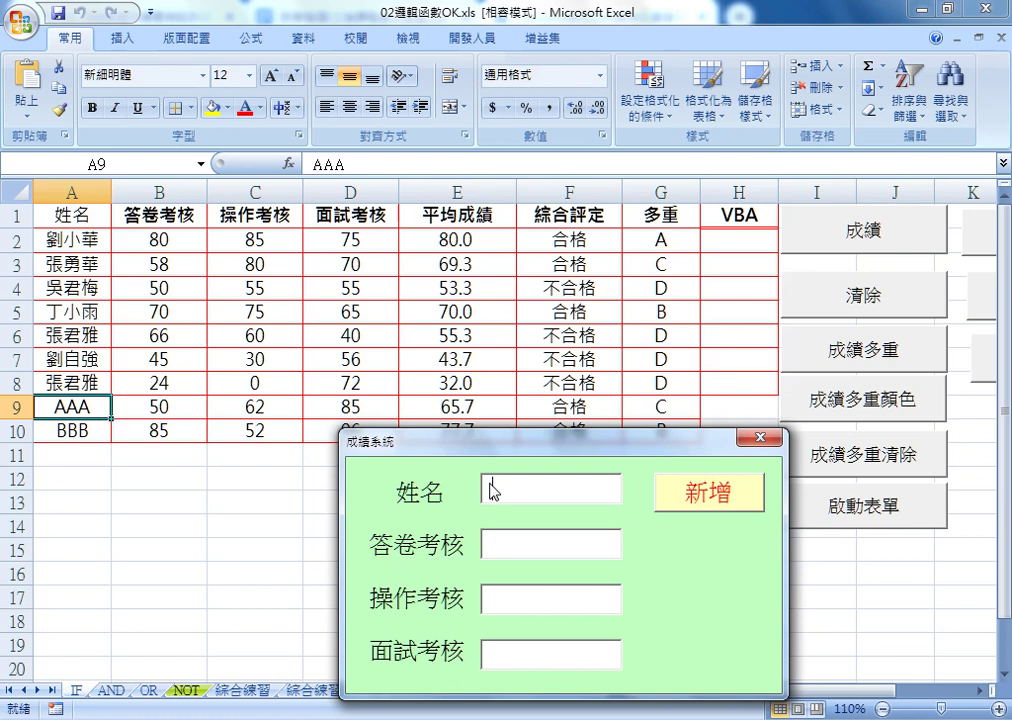
# Move the grade form up over the table and outline it in red ink
pyautogui.moveTo(515, 437); pyautogui.dragTo(472, 263)
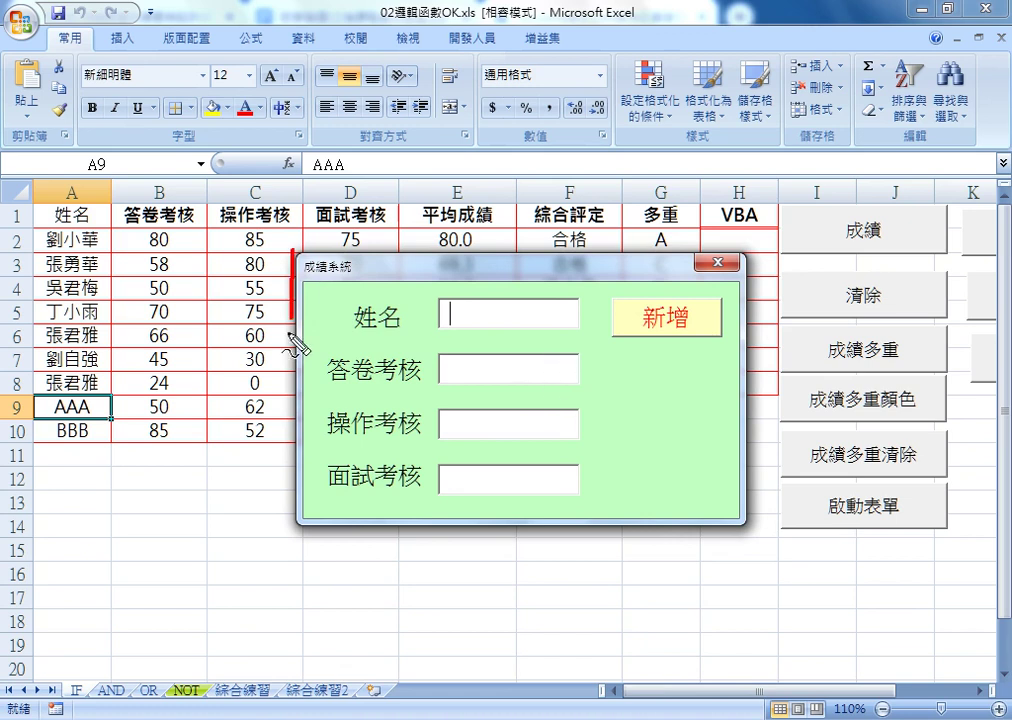
pyautogui.moveTo(296, 262); pyautogui.dragTo(292, 512)
pyautogui.moveTo(292, 254)
pyautogui.mouseDown()
pyautogui.moveTo(690, 256)
pyautogui.moveTo(768, 514)
pyautogui.moveTo(275, 500)
pyautogui.mouseUp()
pyautogui.moveTo(180, 582)
pyautogui.mouseDown()
pyautogui.moveTo(272, 520)
pyautogui.moveTo(269, 543)
pyautogui.mouseUp()
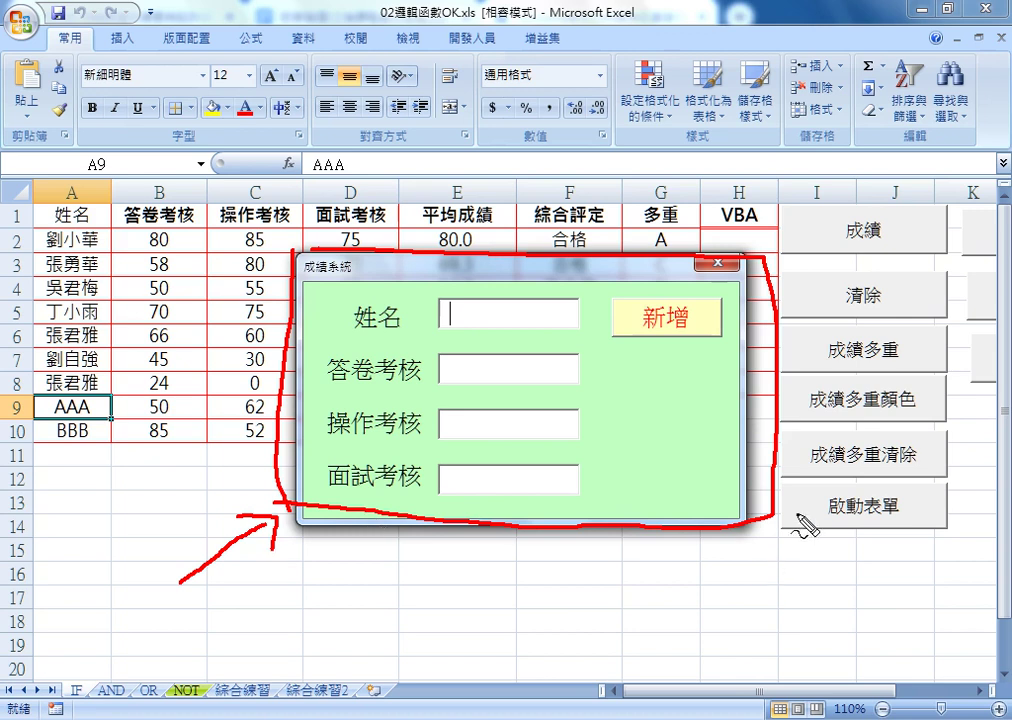
# Mark the launch button, the 姓名 field and the three score fields in red ink
pyautogui.moveTo(800, 533)
pyautogui.mouseDown()
pyautogui.moveTo(930, 515)
pyautogui.moveTo(812, 522)
pyautogui.mouseUp()
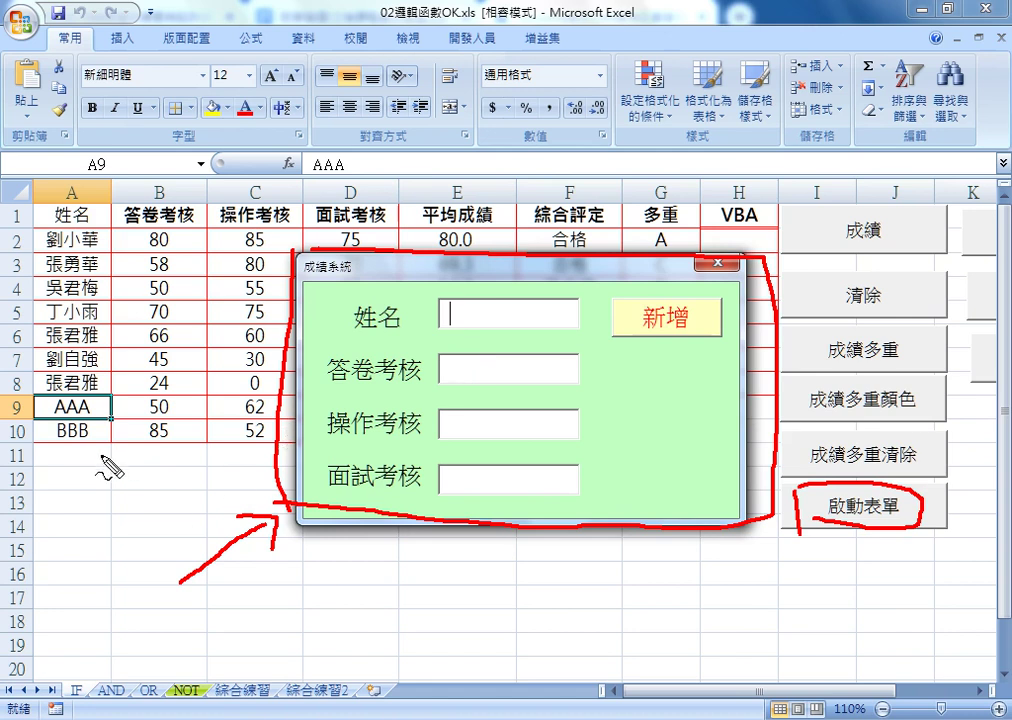
pyautogui.moveTo(513, 337)
pyautogui.mouseDown()
pyautogui.moveTo(440, 325)
pyautogui.moveTo(515, 322)
pyautogui.mouseUp()
pyautogui.moveTo(505, 365); pyautogui.dragTo(522, 428)
pyautogui.moveTo(485, 466); pyautogui.dragTo(430, 490)
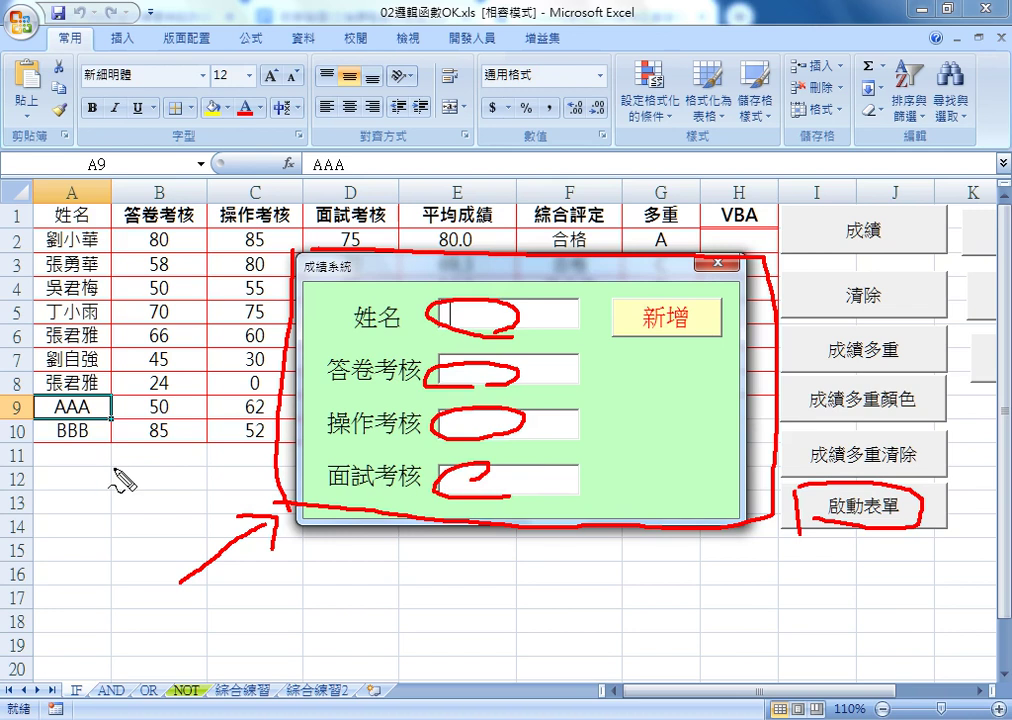
pyautogui.press('Escape')
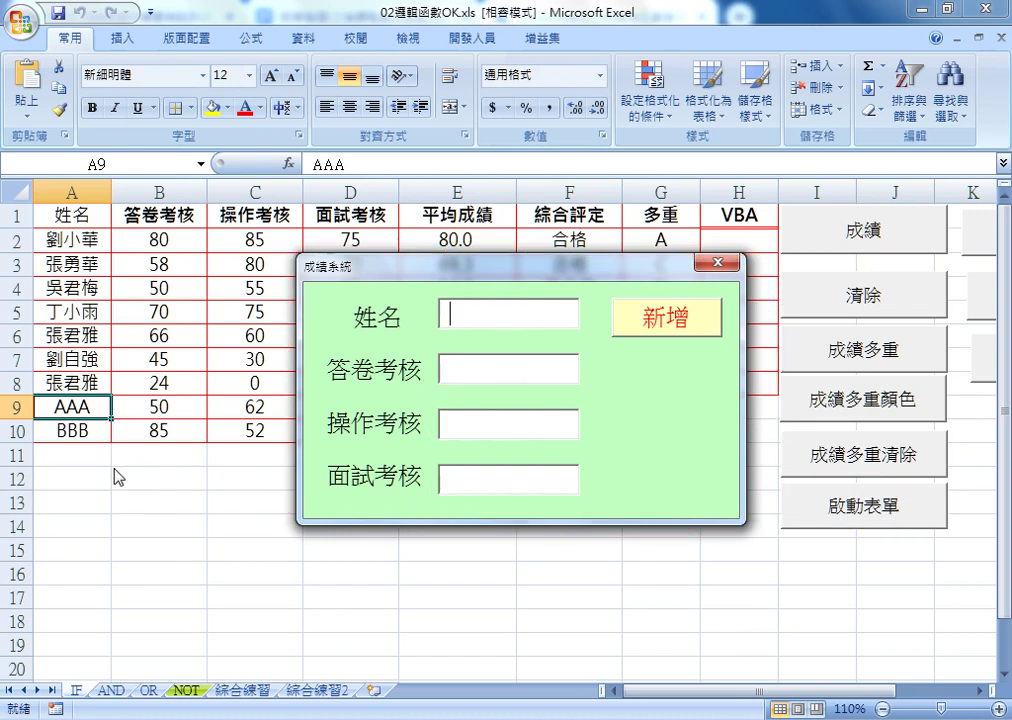
pyautogui.click(715, 263)
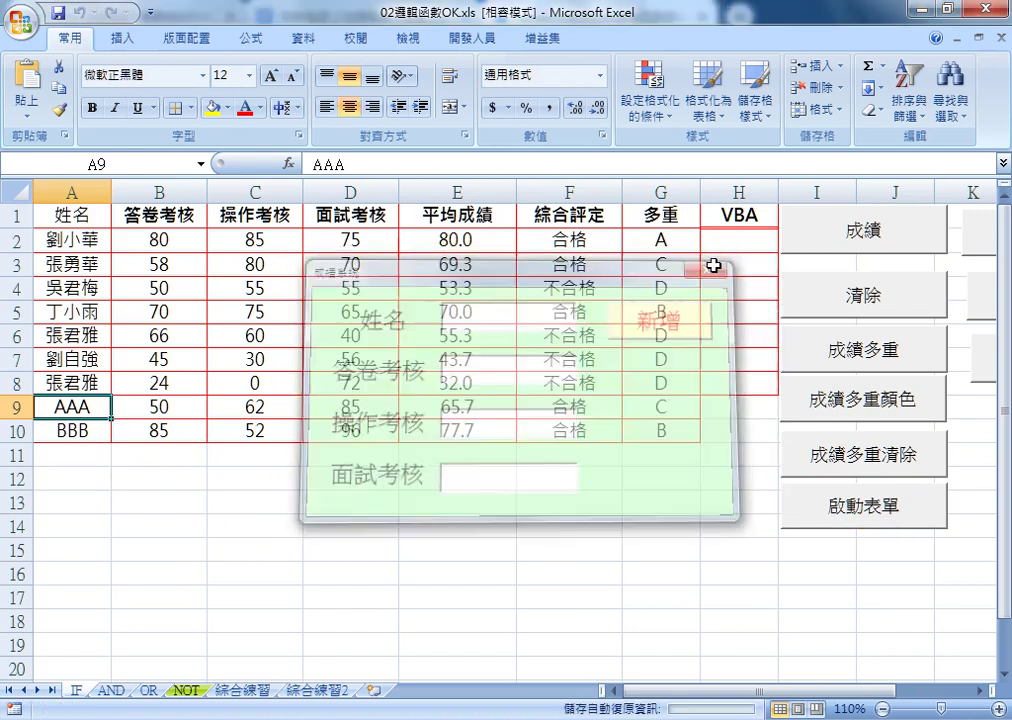
pyautogui.click(812, 524)
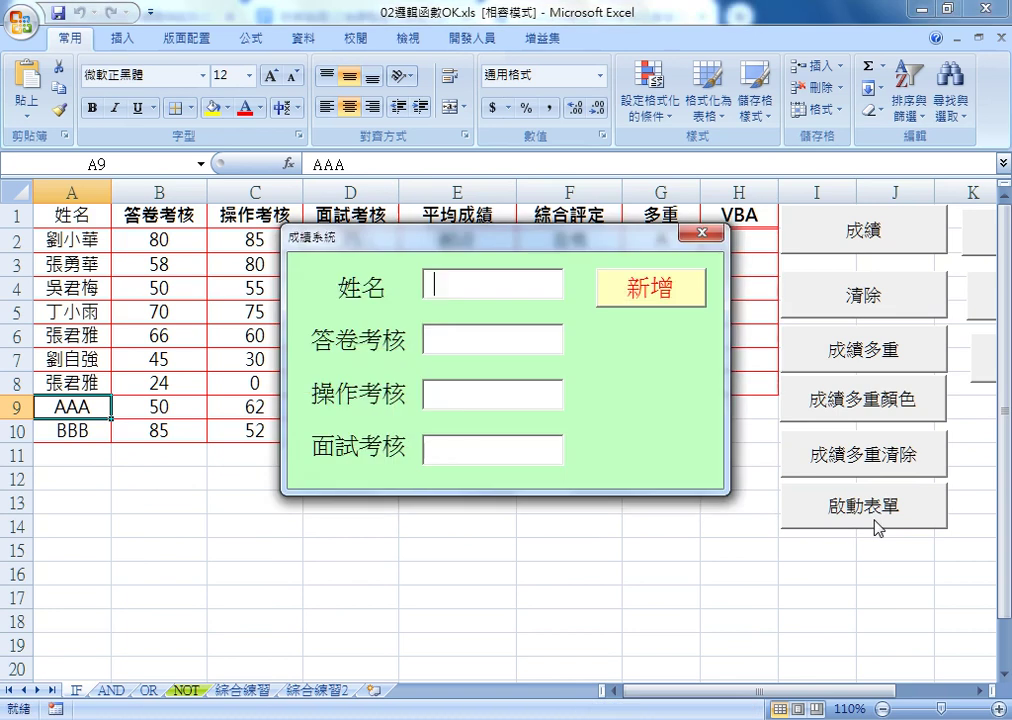
pyautogui.click(703, 232)
pyautogui.click(850, 512)
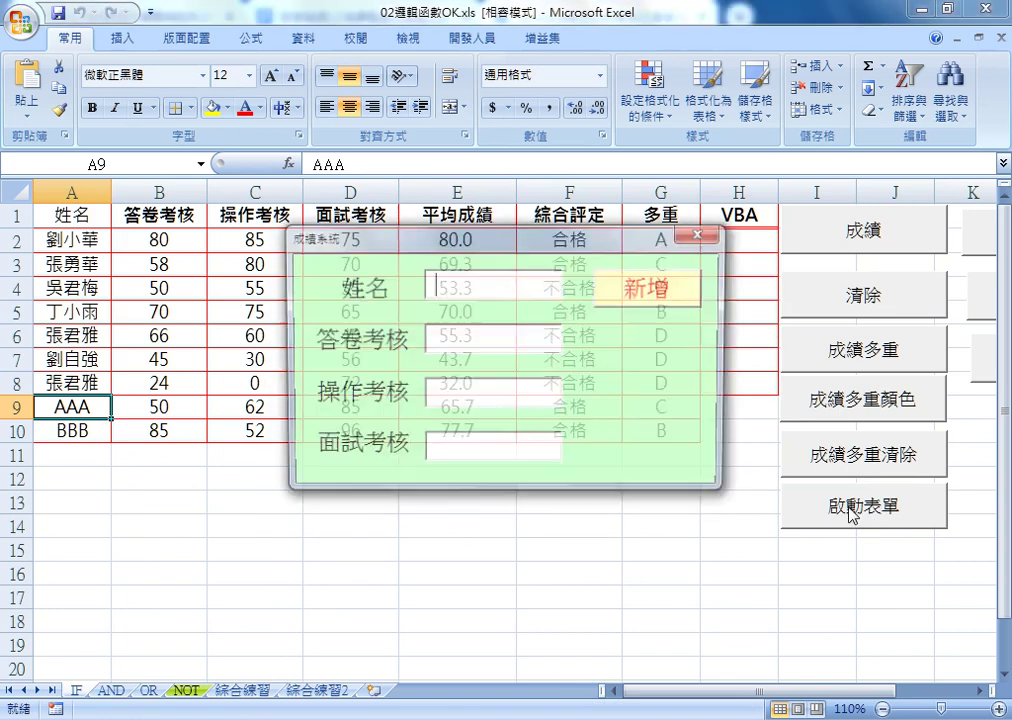